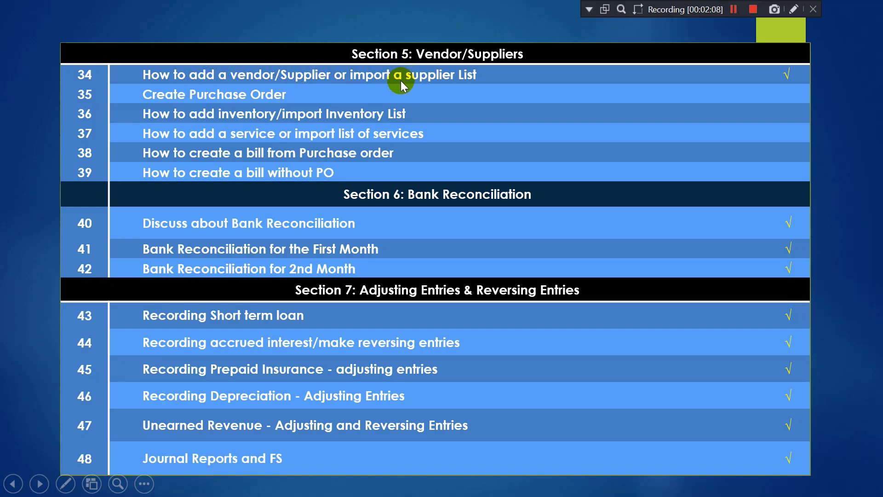
Switch to QuickBooks in the browser and examine the dashboard and the supplier transaction types available for new entries.
key(alt+Tab)
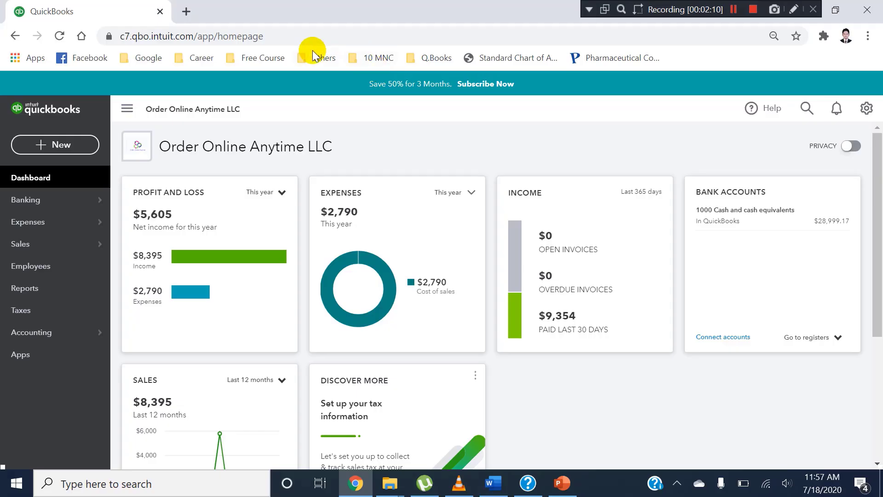
scroll(529, 253, down, 2)
scroll(559, 290, up, 4)
scroll(177, 190, down, 2)
scroll(324, 224, up, 2)
click(64, 147)
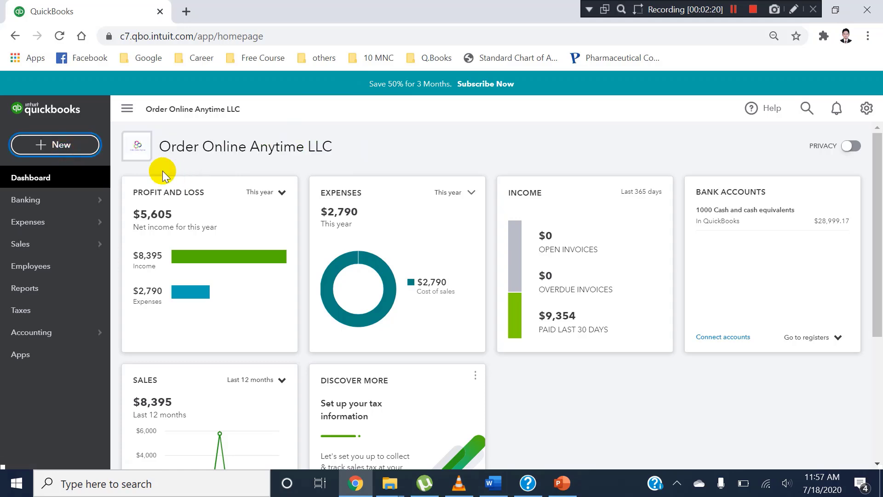
click(47, 145)
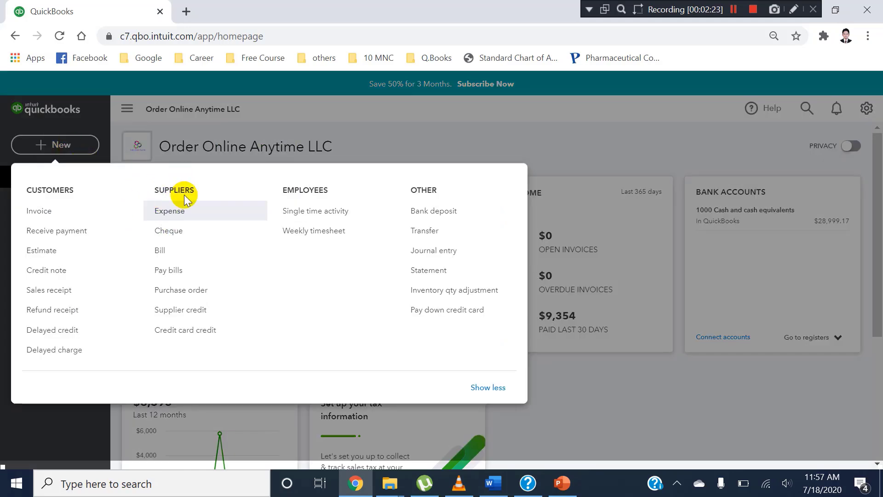
click(437, 136)
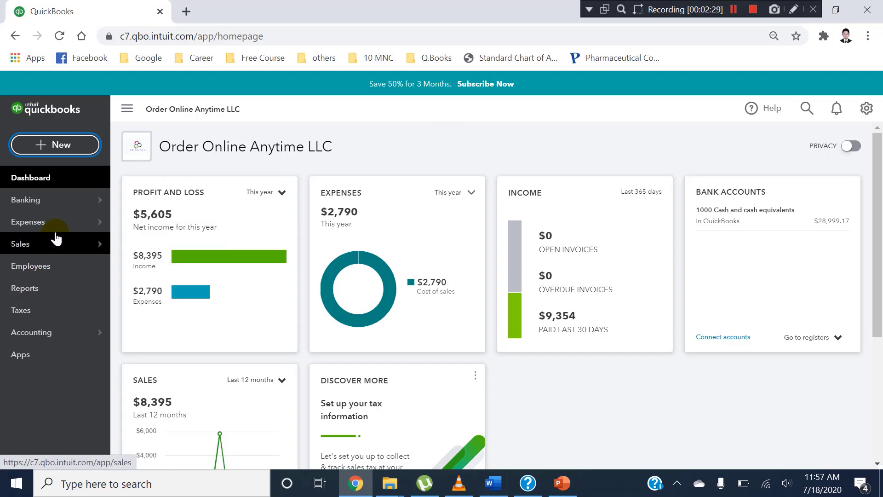
Open the Suppliers page within Expenses.
mouse_move(70, 227)
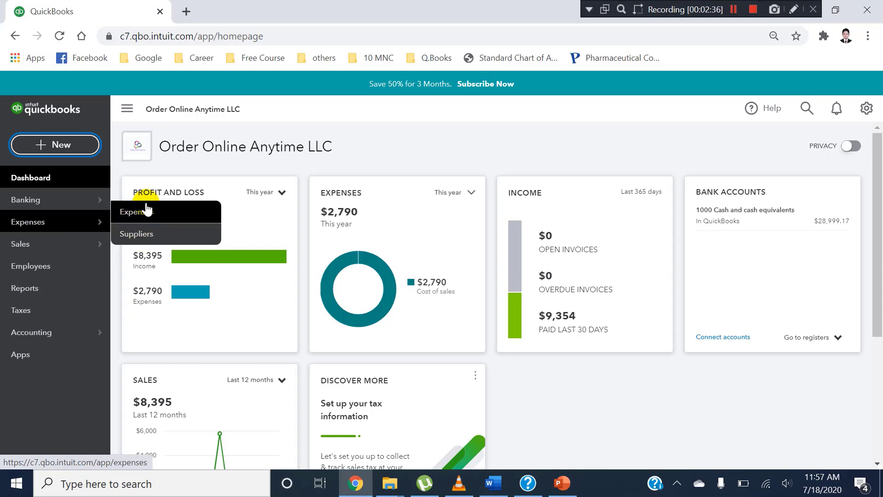
click(142, 240)
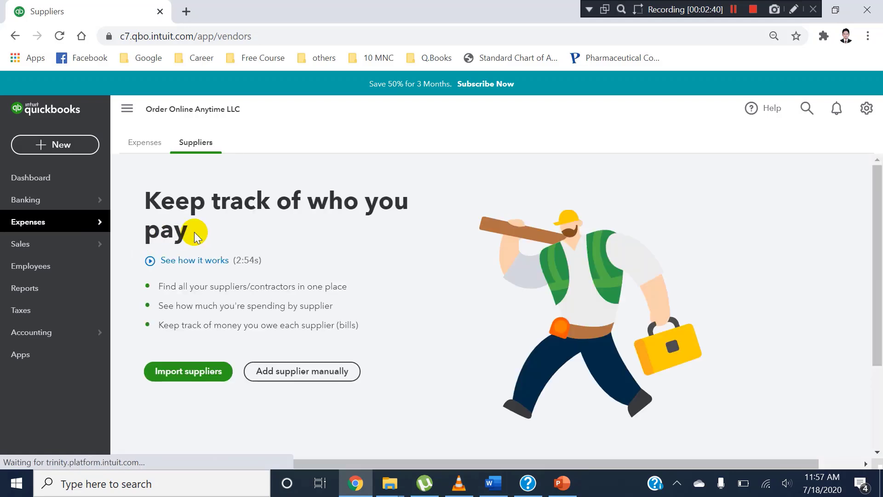
key(ctrl+d)
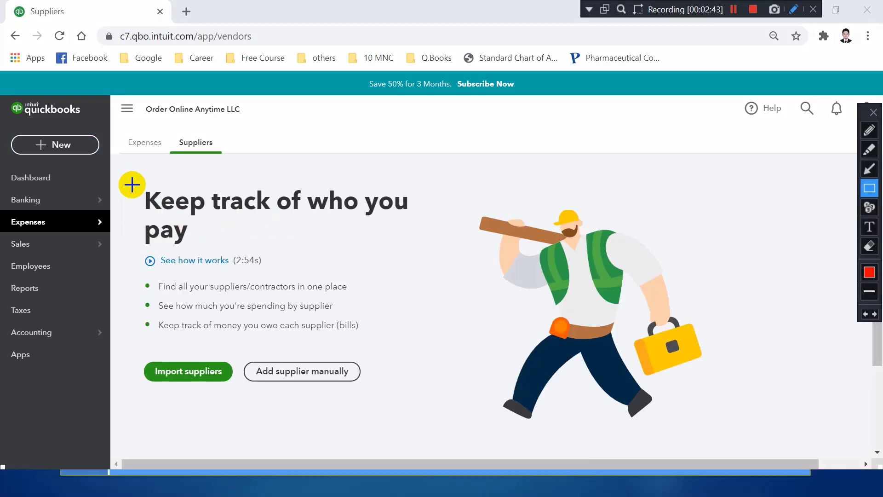
mouse_move(132, 177)
mouse_down()
mouse_move(241, 266)
mouse_move(381, 223)
mouse_move(423, 250)
mouse_up()
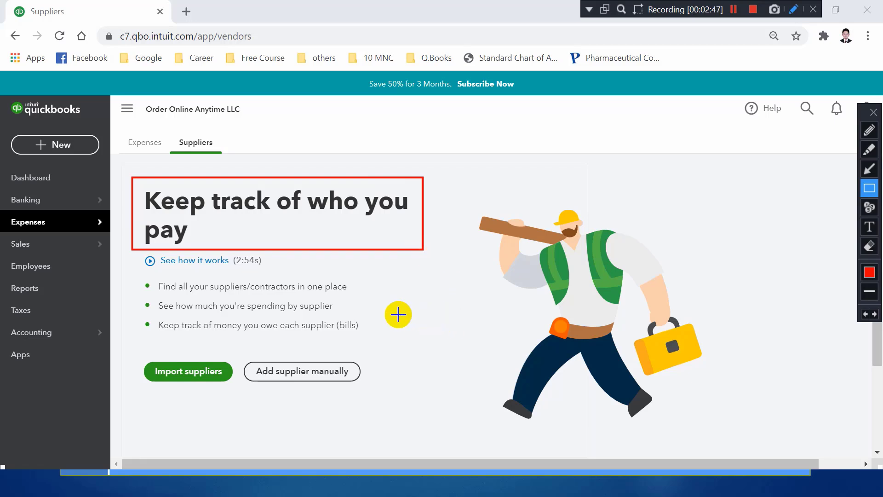
key(ctrl+d)
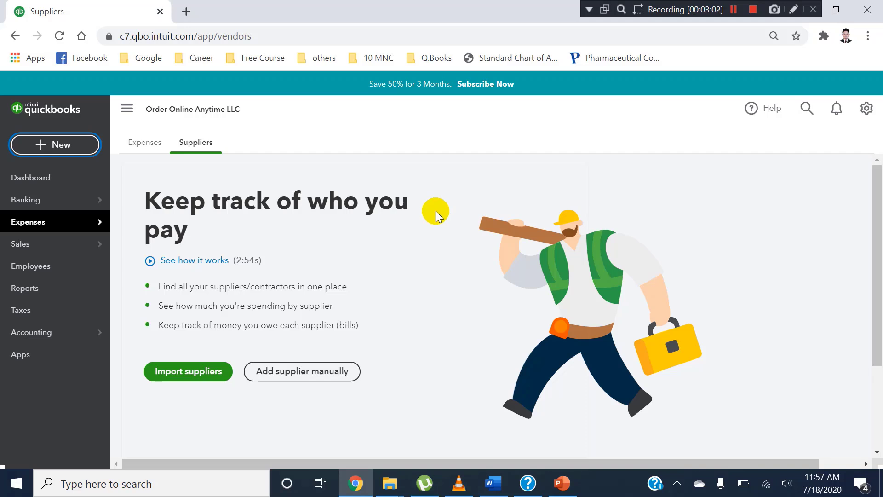
Start adding a supplier manually, with Mr. as the title and the supplier's first name filled in.
click(316, 377)
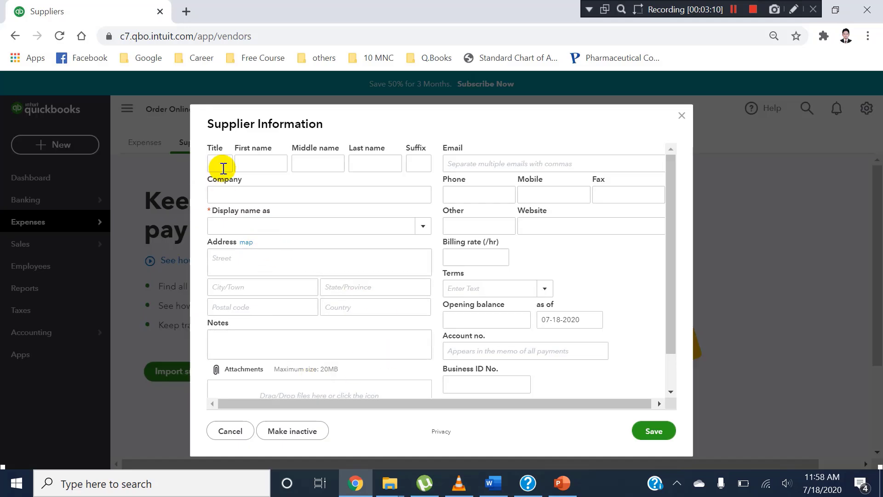
click(249, 168)
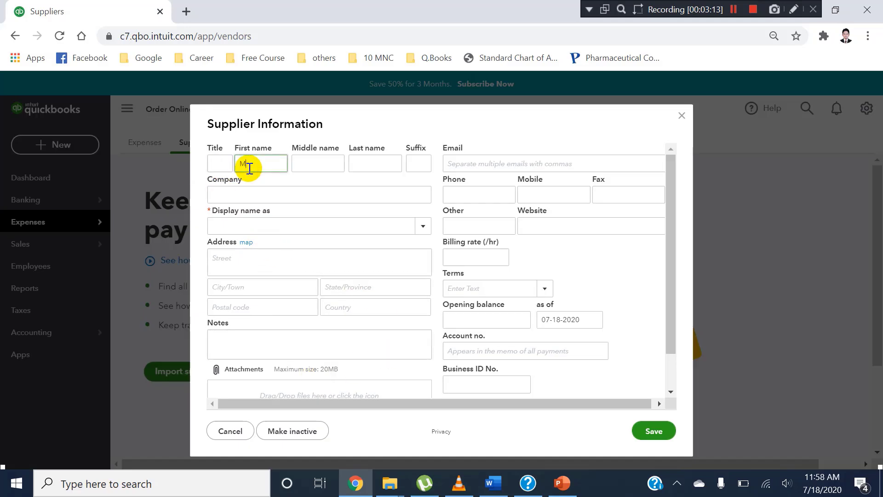
key(BackSpace)
key(shift+Tab)
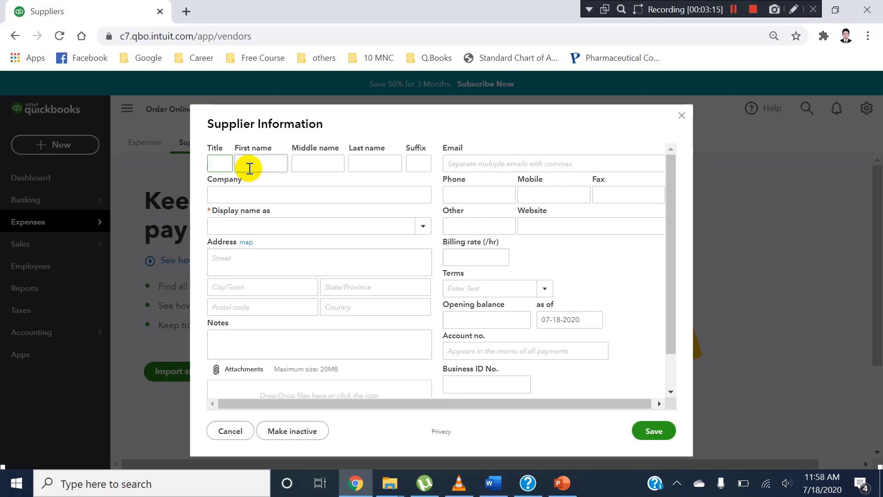
text(Mr.)
key(Tab)
text(Jones)
key(Tab)
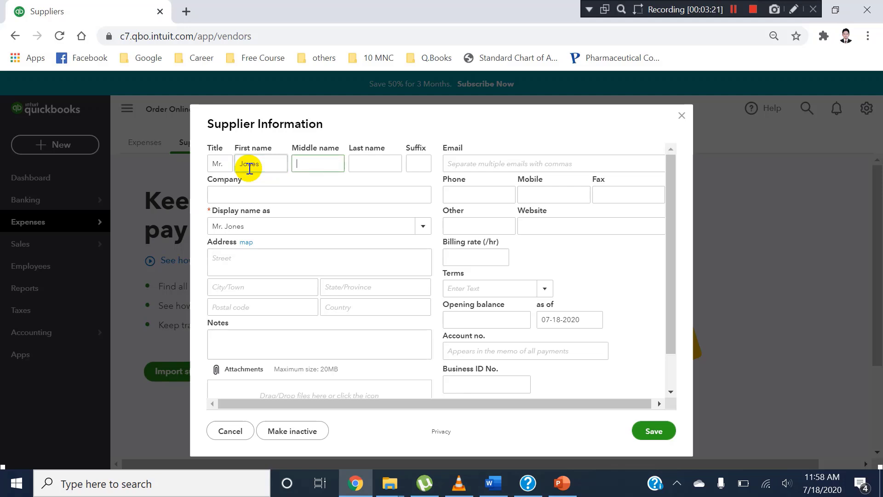
Fill in the supplier's street address and e-mail address.
click(273, 262)
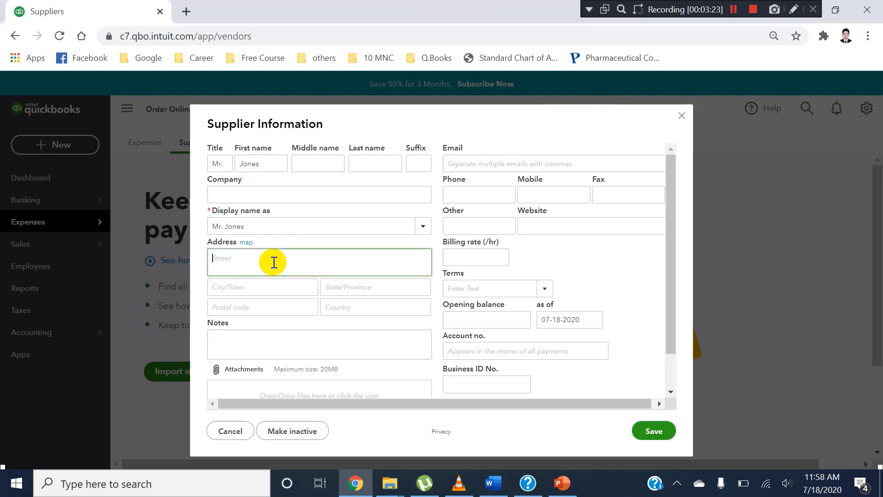
text(California)
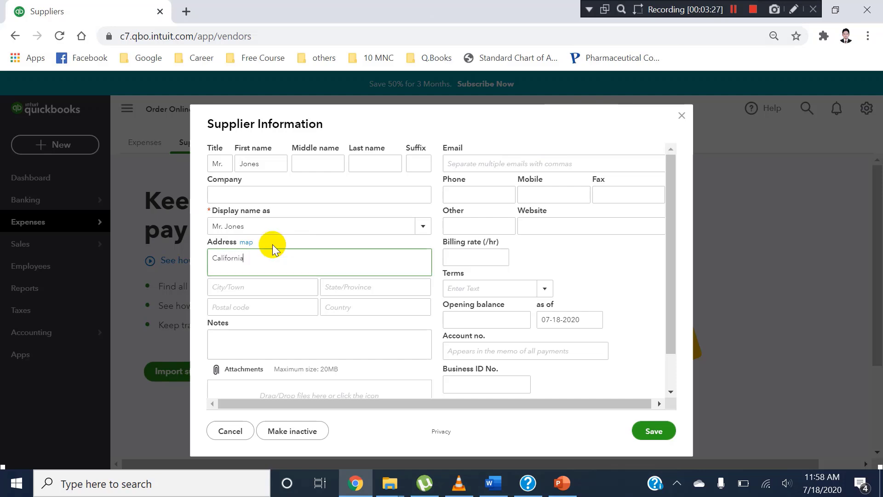
click(470, 156)
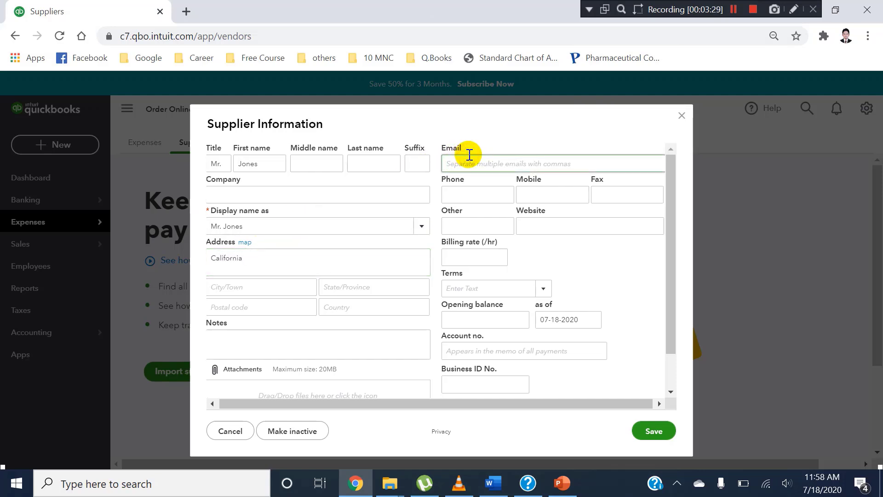
text(Jones@ex)
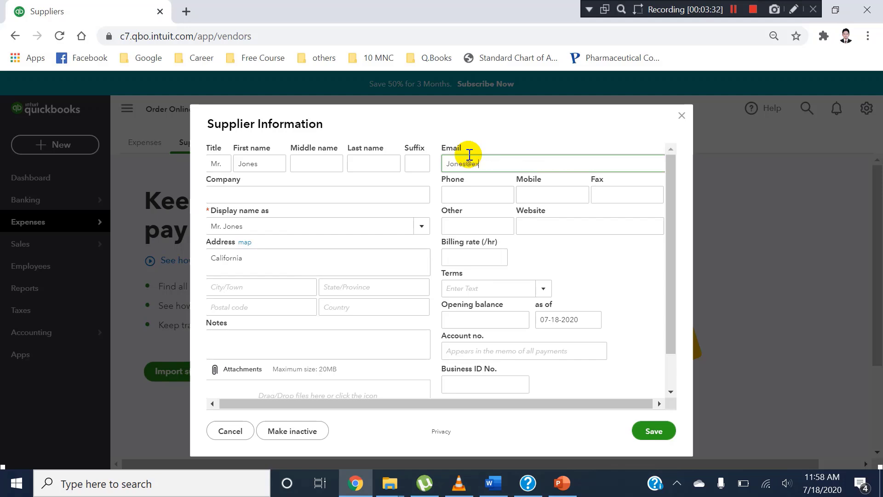
text(a)
text(ple.com)
key(Tab)
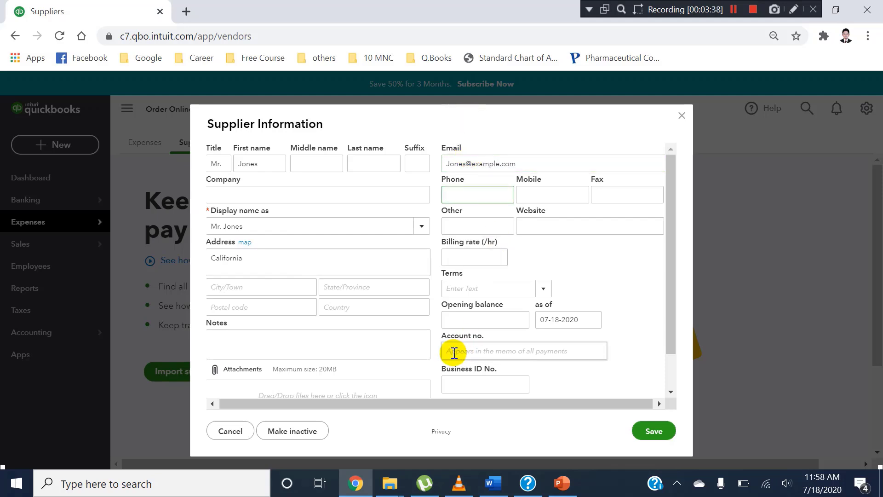
Set the supplier's opening balance to 0.00 as of 01-01-2019.
scroll(454, 352, down, 1)
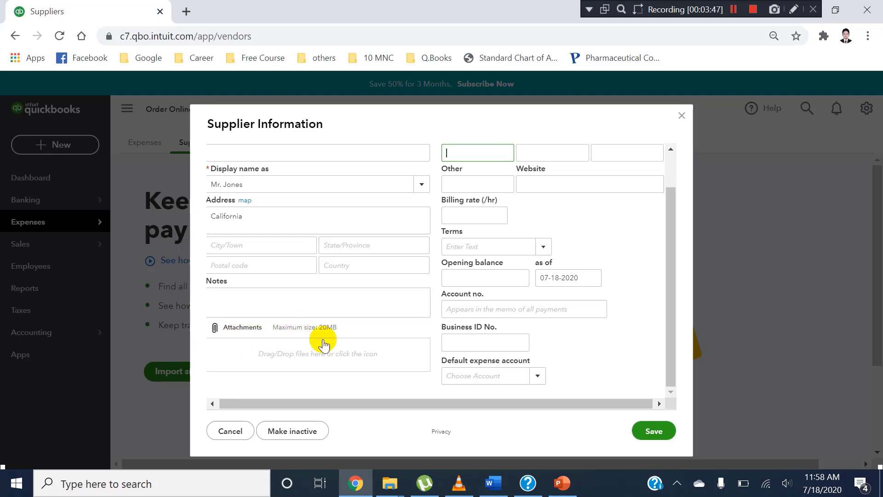
click(478, 279)
click(559, 278)
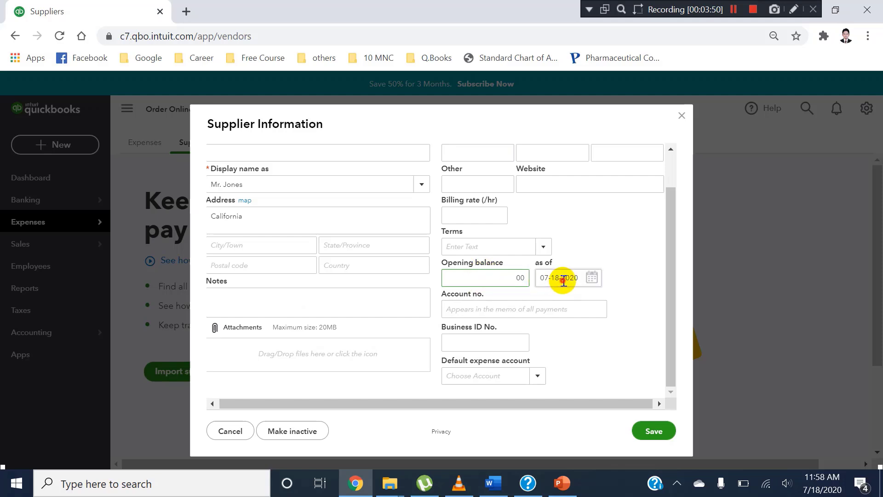
click(591, 278)
click(590, 306)
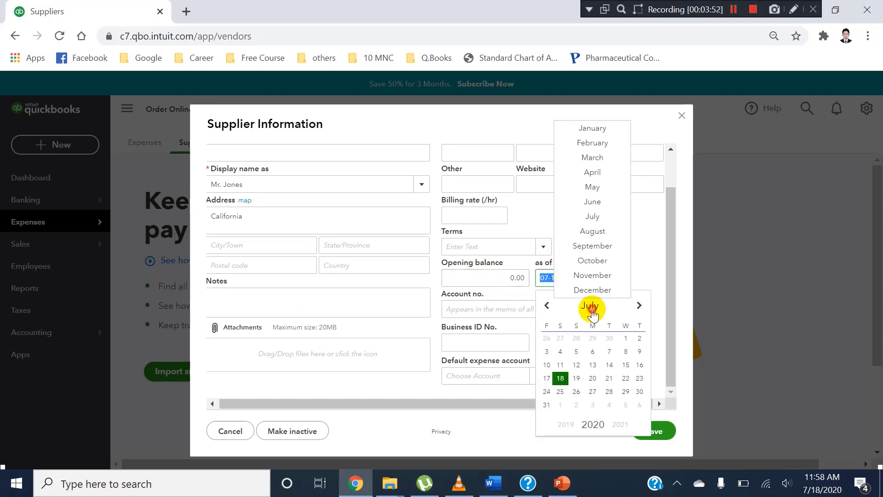
click(588, 130)
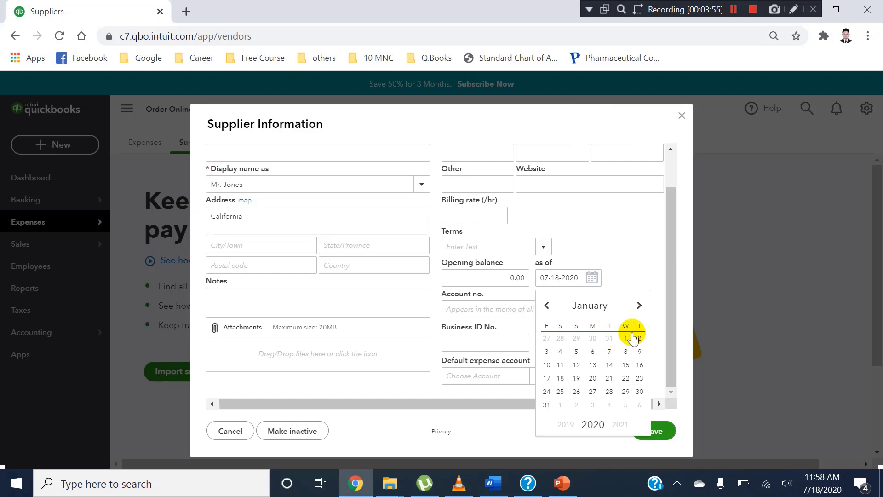
click(631, 338)
click(591, 278)
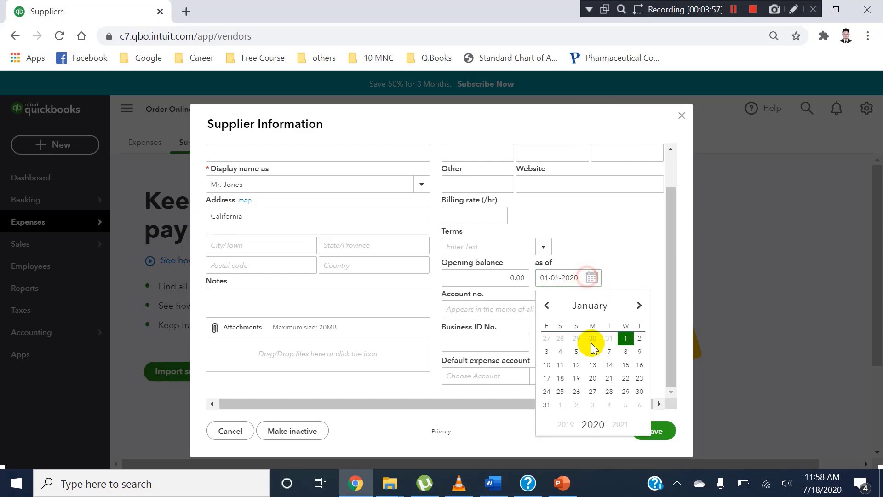
click(566, 425)
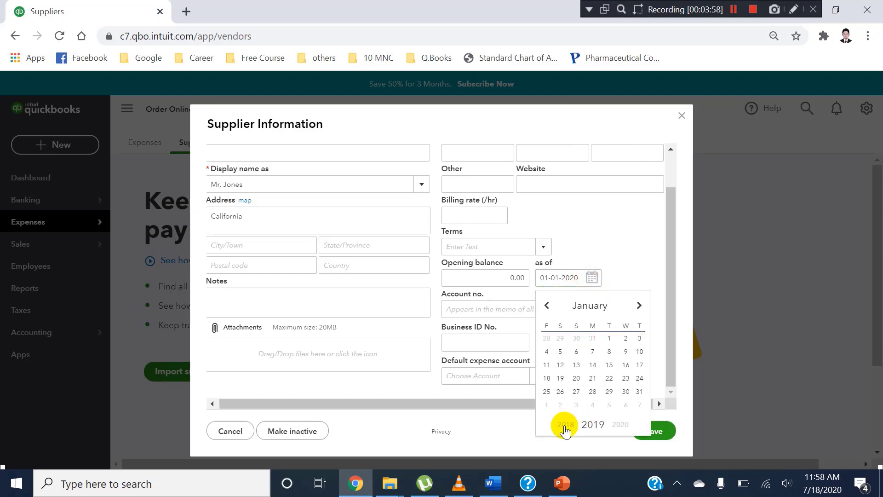
click(609, 338)
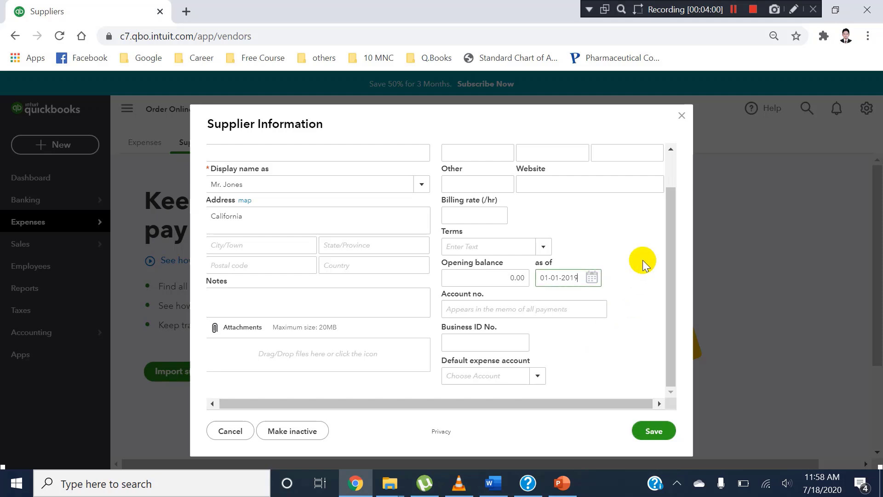
Set the supplier's payment terms to Net 60 and save the supplier.
drag(668, 217, 659, 266)
scroll(380, 276, up, 2)
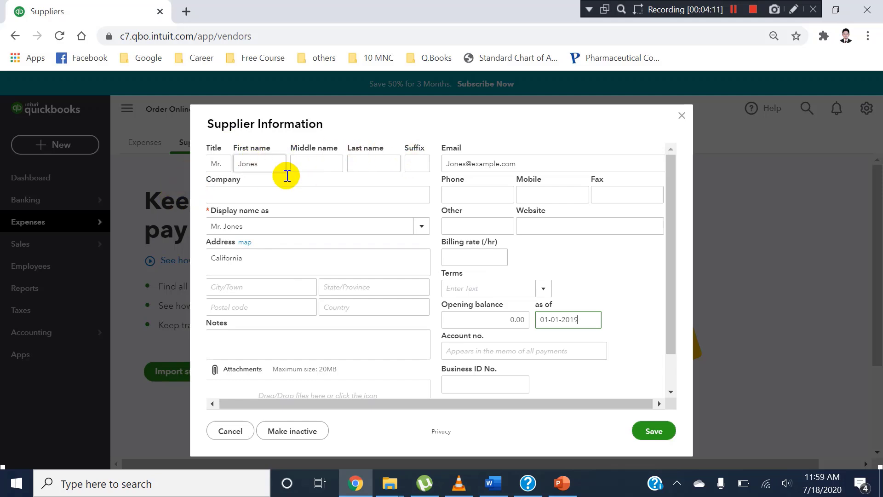
scroll(246, 267, down, 1)
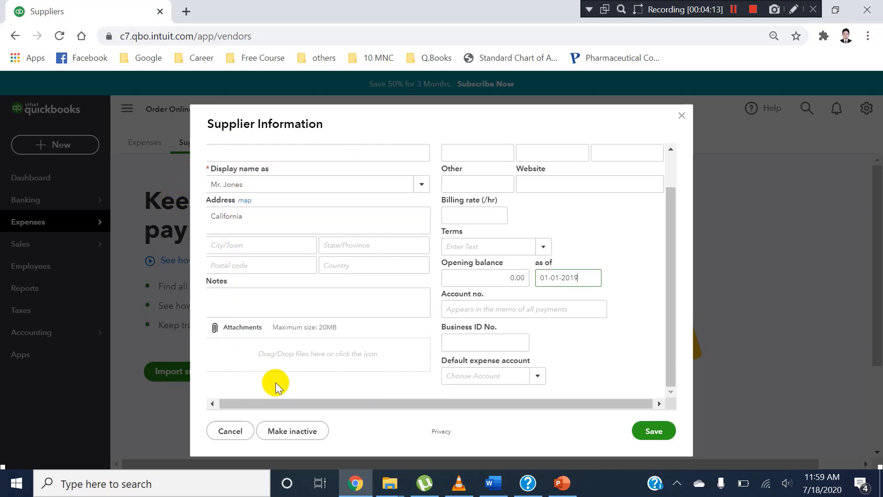
scroll(509, 321, up, 2)
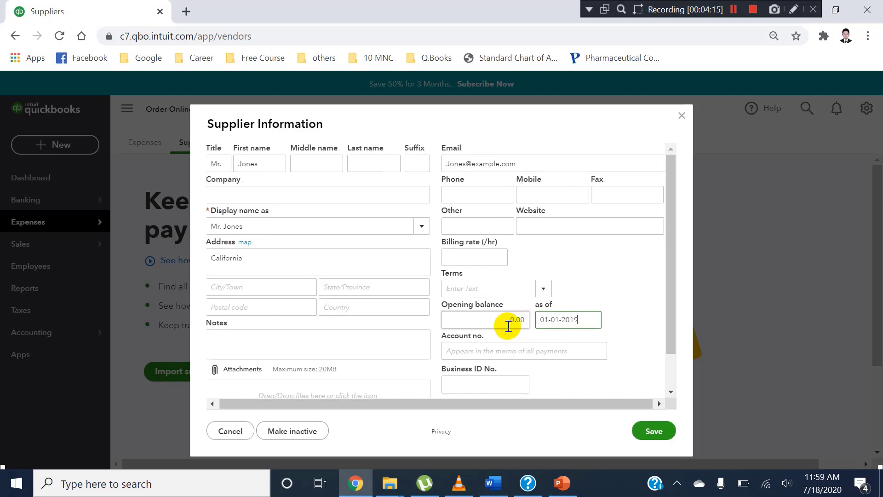
scroll(509, 350, down, 2)
scroll(506, 318, up, 2)
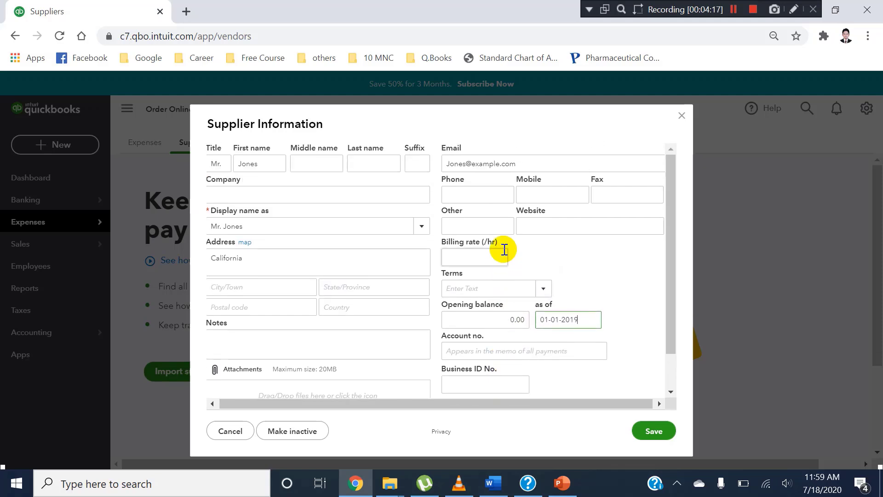
click(542, 288)
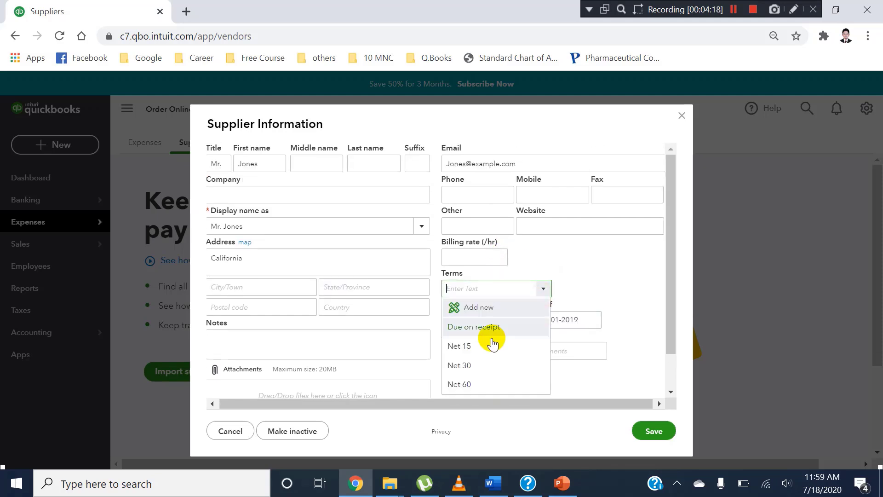
click(468, 383)
scroll(506, 317, down, 2)
scroll(542, 276, up, 2)
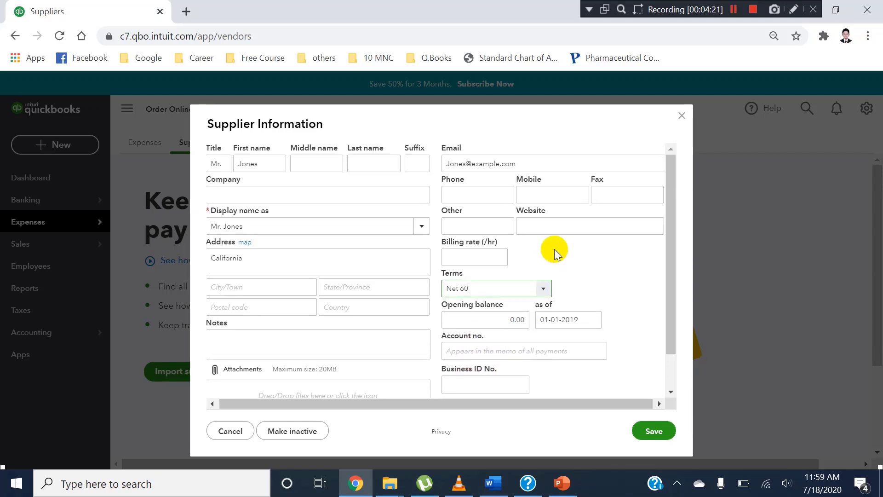
click(578, 209)
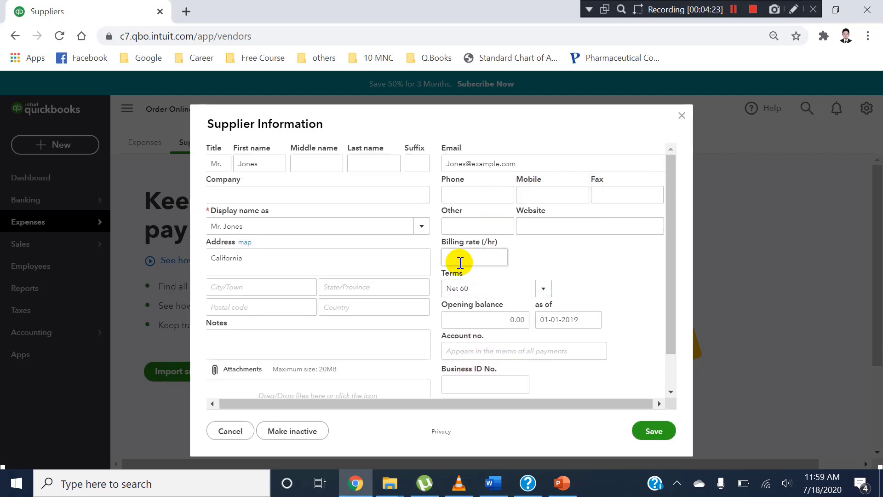
scroll(368, 285, down, 2)
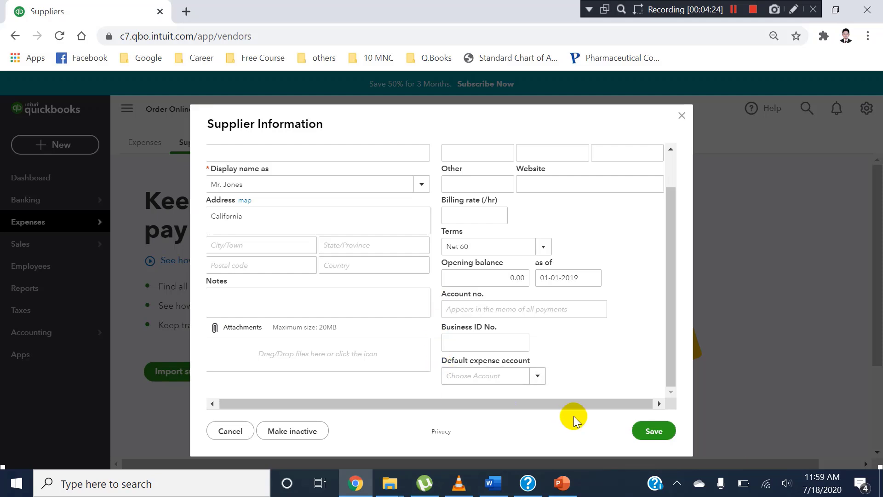
click(642, 429)
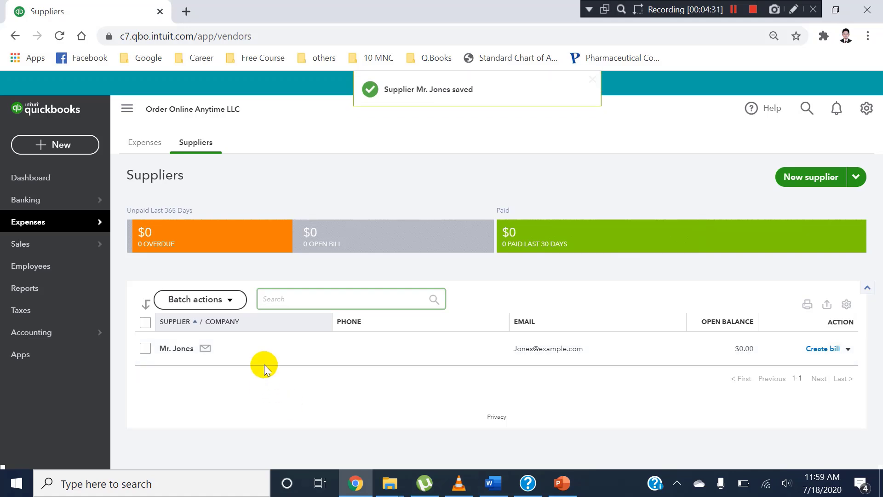
Open the Import suppliers page for uploading a supplier list file.
click(856, 177)
click(832, 201)
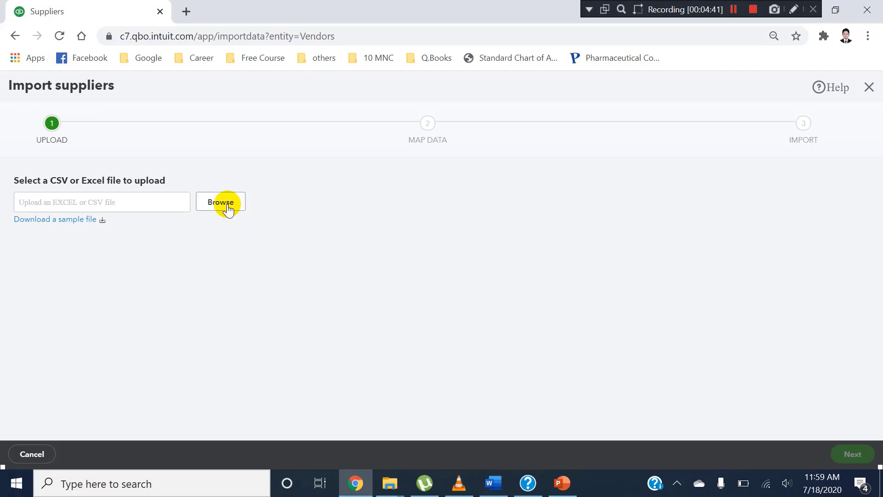
Upload Vendor List.xlsx from the 4.Purchases and Suppliers folder as the supplier import file and continue to field mapping.
click(227, 206)
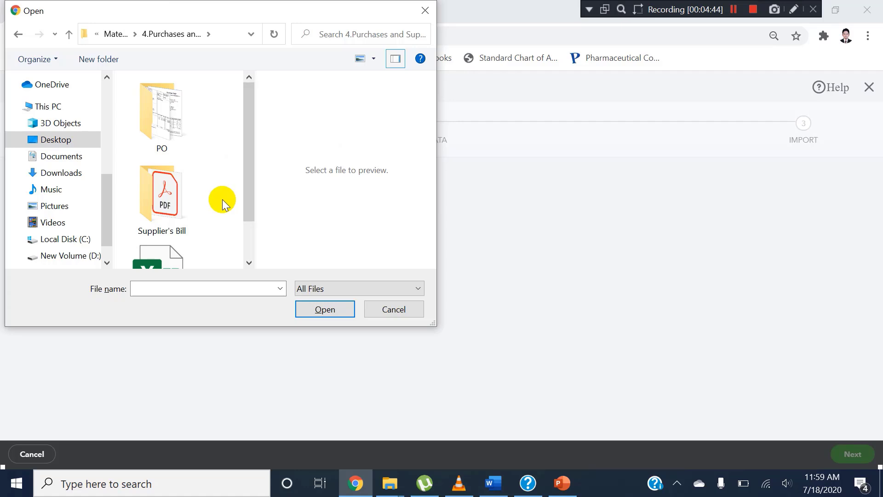
drag(255, 110, 389, 110)
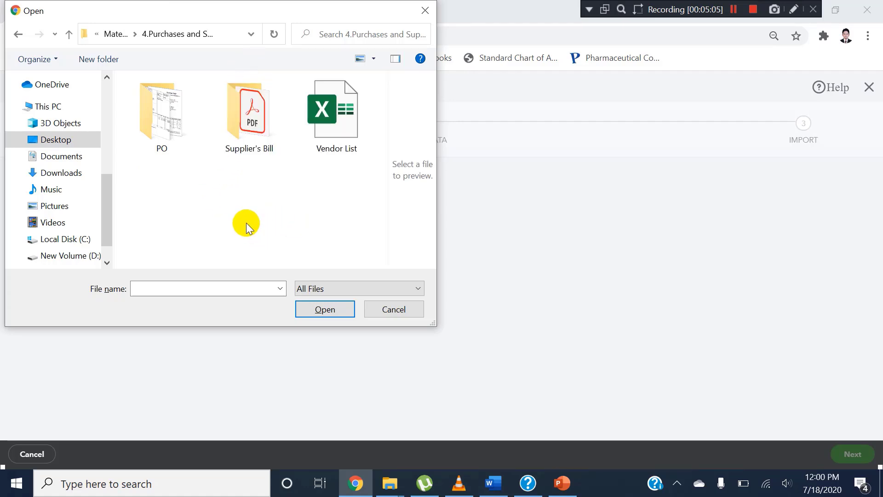
click(213, 203)
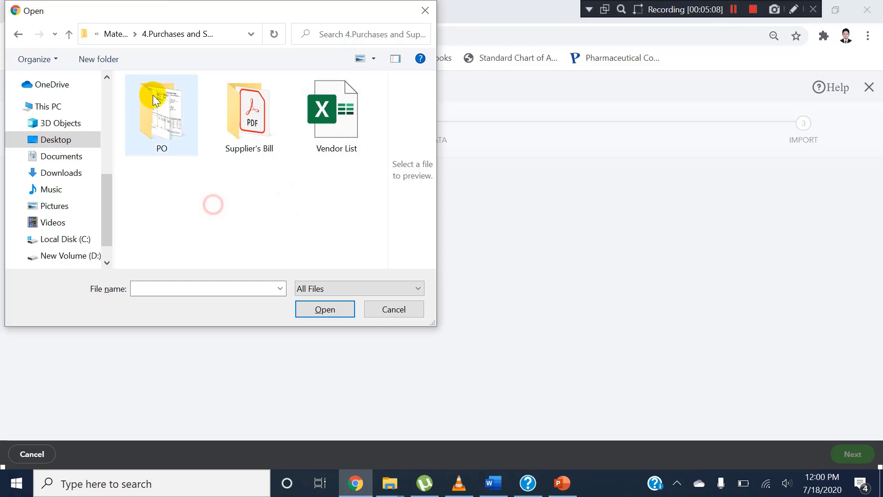
click(118, 36)
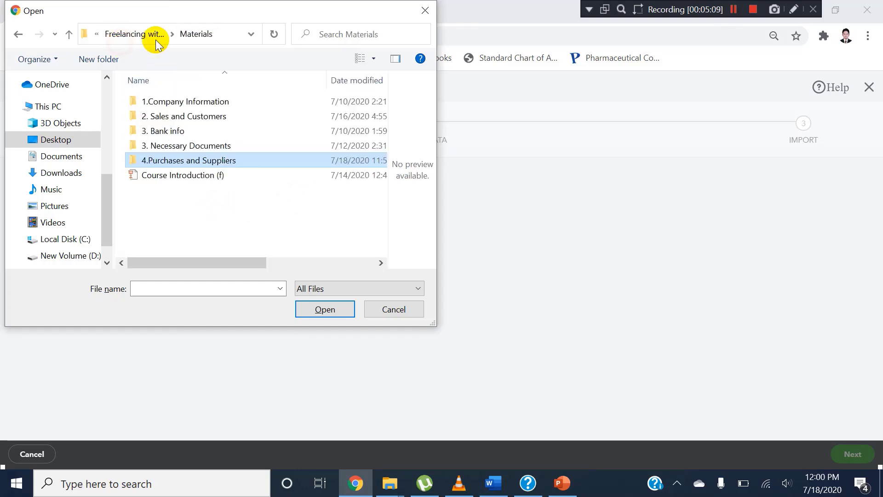
double_click(167, 160)
double_click(305, 123)
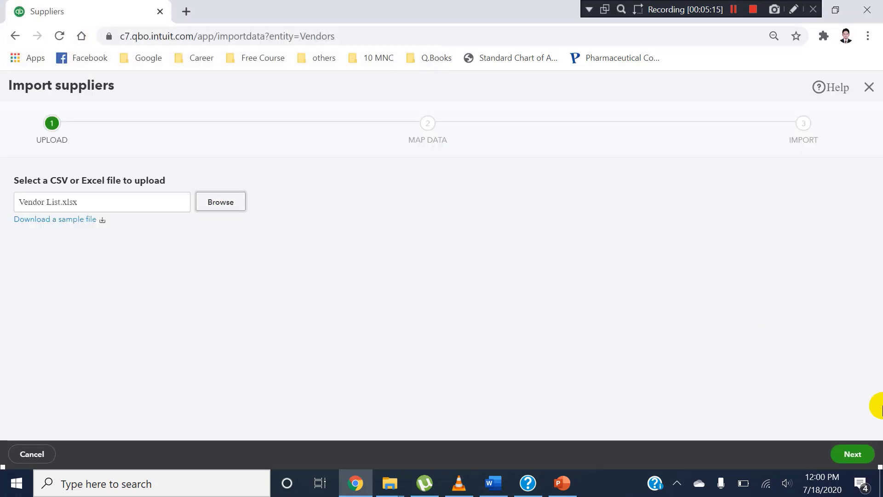
click(851, 454)
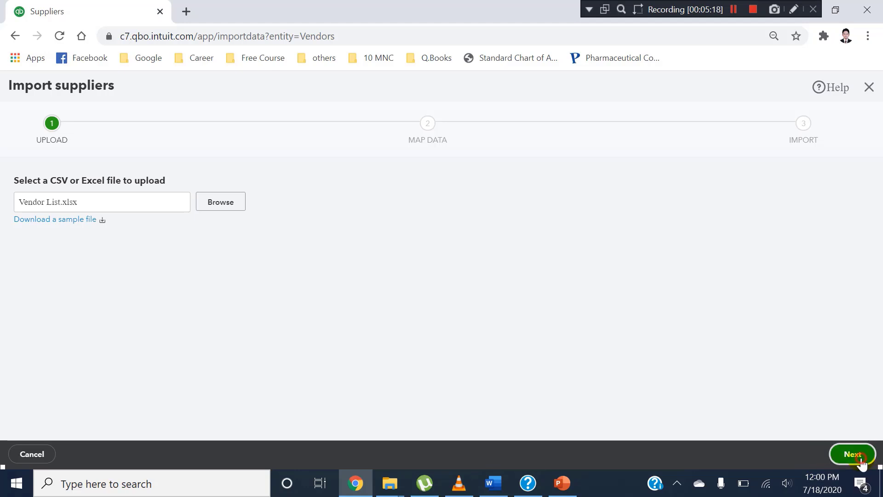
Map both the Street and City fields to the Adress column of the uploaded file.
scroll(575, 346, down, 2)
scroll(496, 352, up, 1)
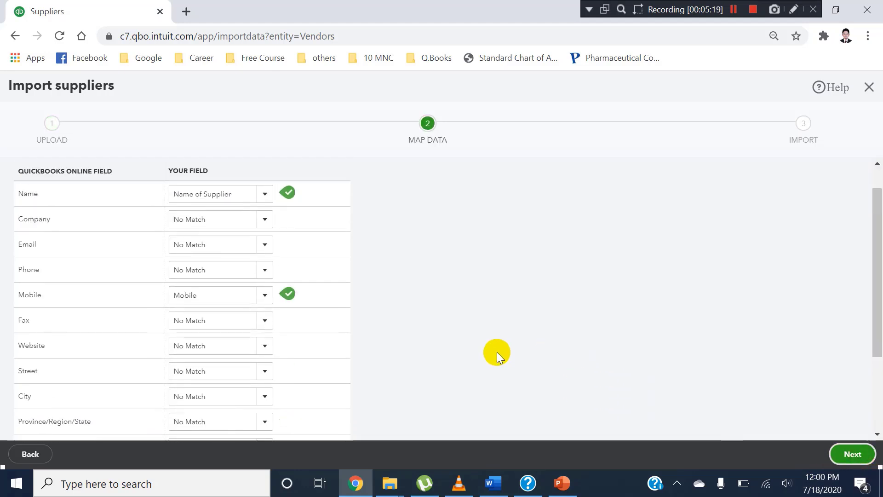
scroll(497, 352, up, 1)
click(265, 252)
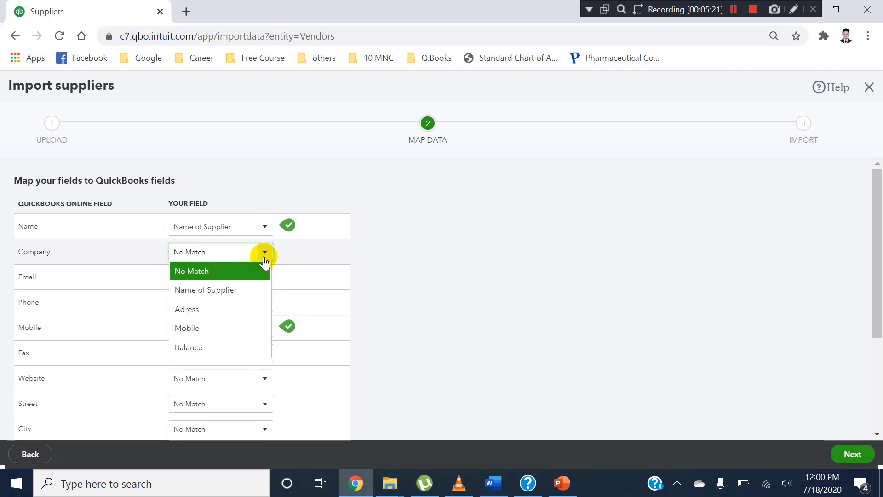
click(264, 253)
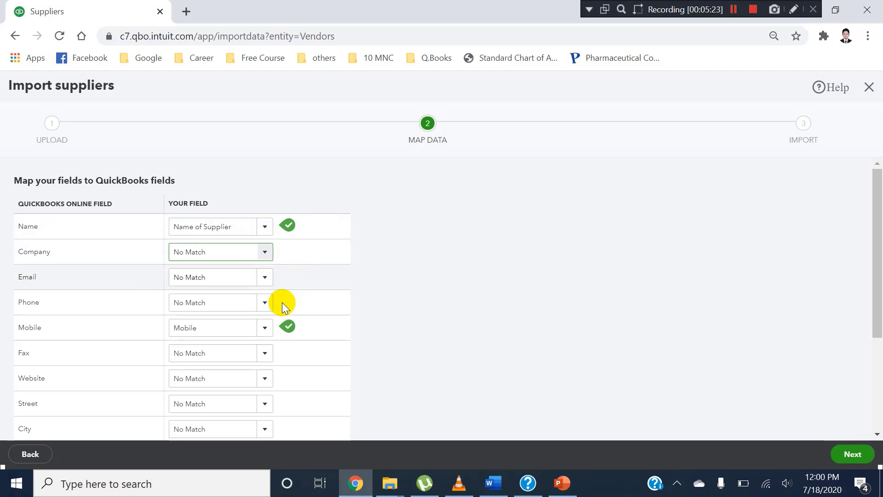
scroll(311, 296, down, 3)
scroll(284, 272, up, 3)
scroll(282, 270, down, 3)
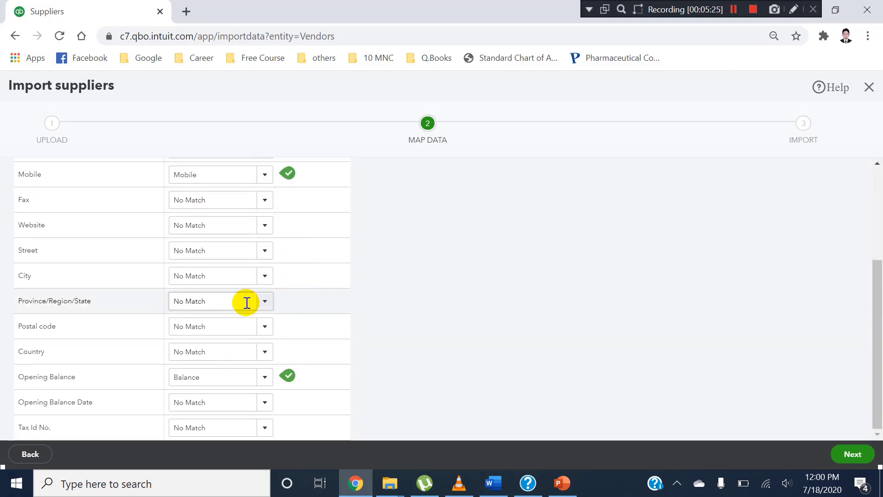
click(262, 252)
click(207, 306)
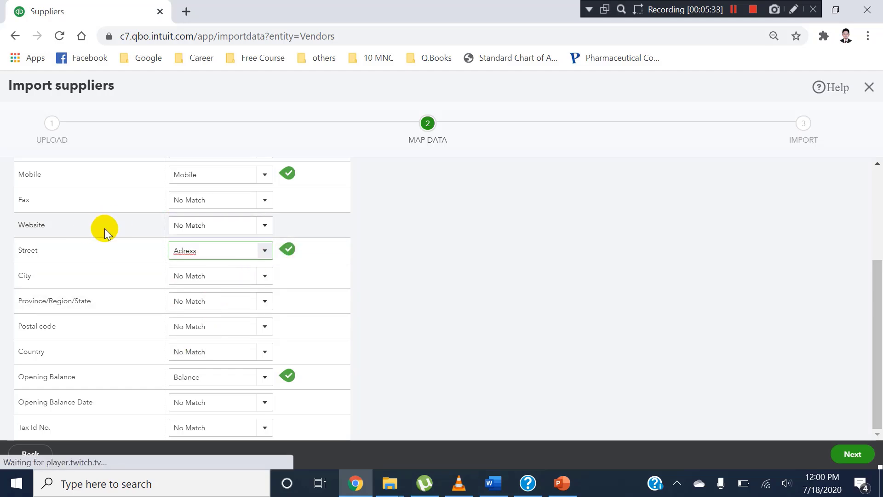
click(268, 276)
click(223, 334)
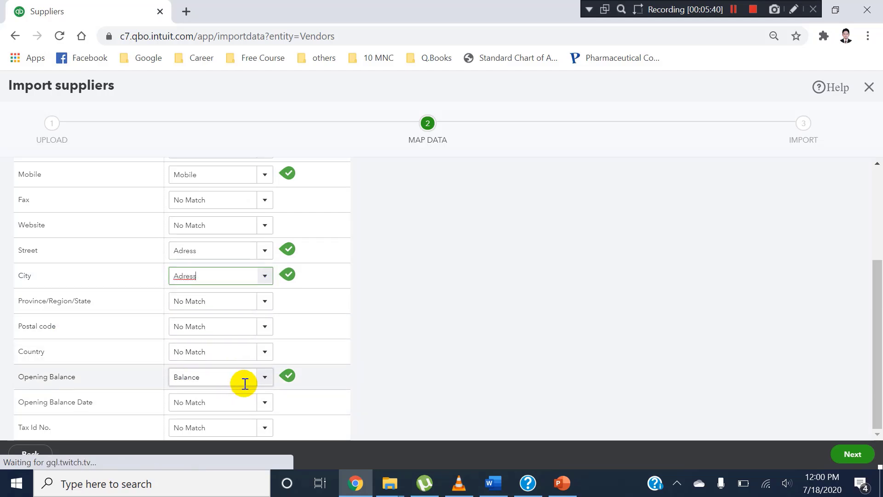
Keep the Opening Balance field mapped to the Balance column and continue to the import review.
click(265, 377)
click(268, 380)
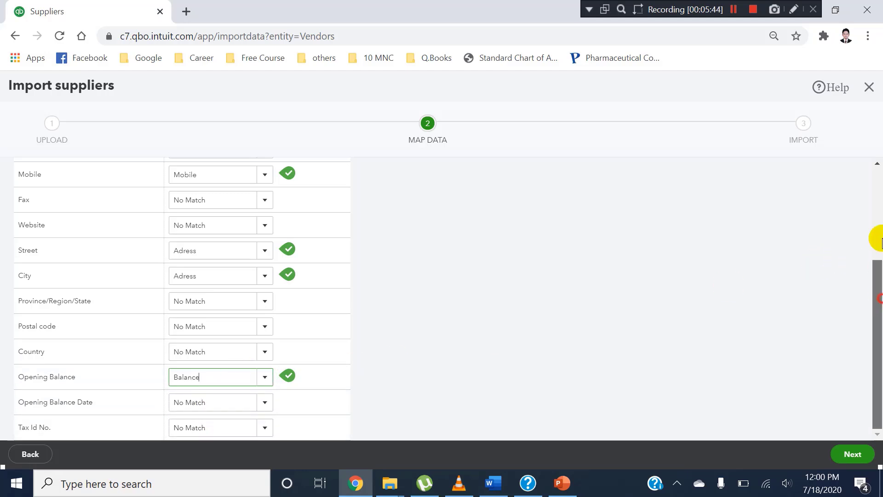
drag(875, 239, 879, 375)
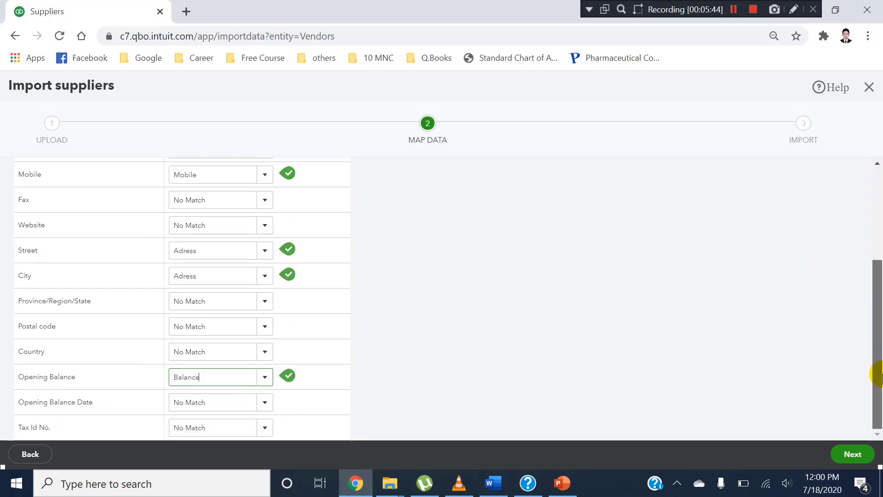
click(843, 460)
Review the names, mobiles, addresses and opening balances of the listed suppliers, and import them all.
scroll(283, 339, down, 5)
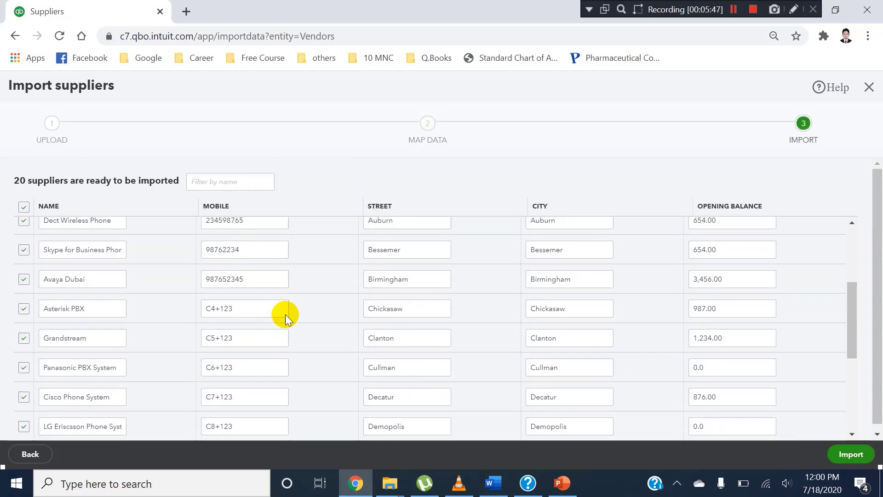
scroll(300, 341, up, 5)
scroll(88, 251, down, 8)
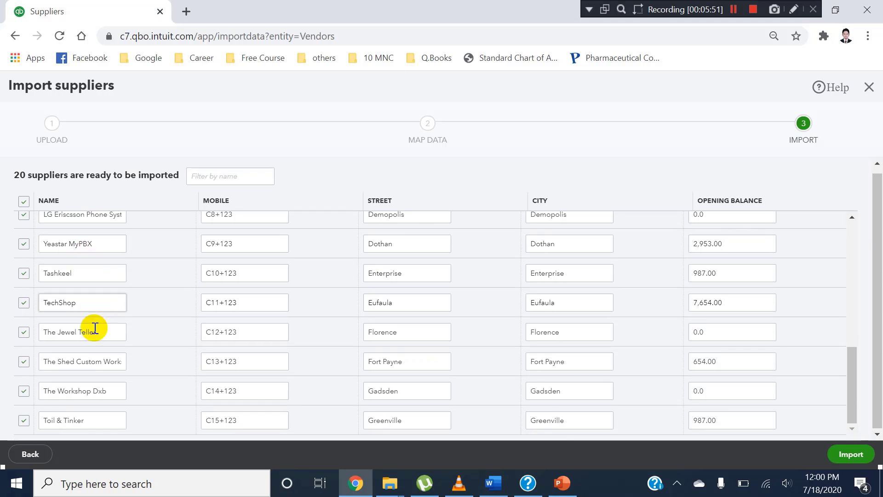
scroll(93, 333, up, 8)
scroll(176, 329, down, 8)
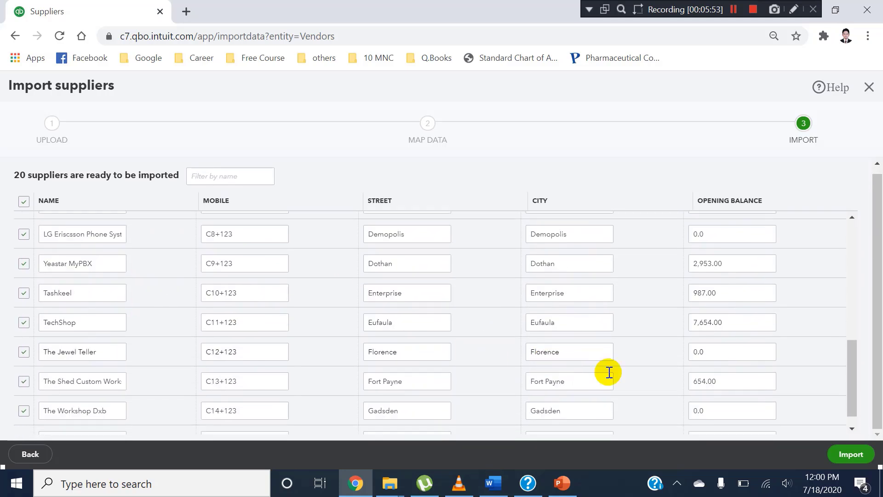
click(872, 460)
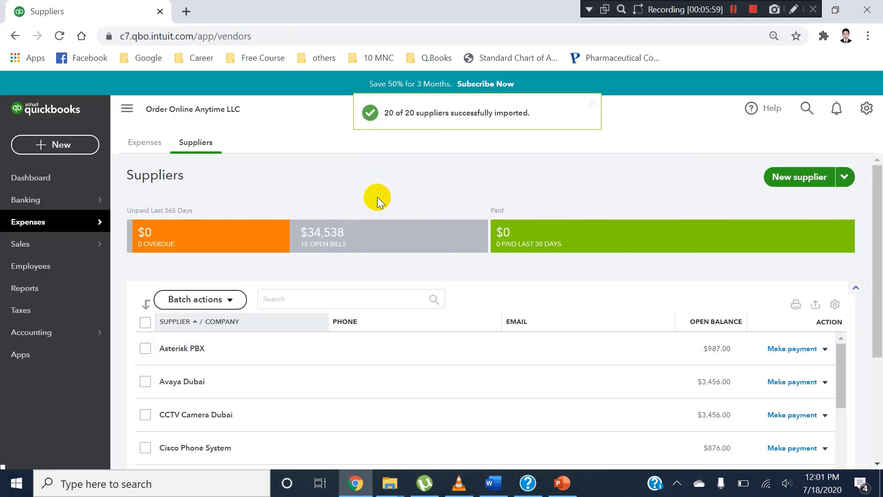
Check the imported suppliers and their open balances through the whole supplier list.
scroll(377, 197, down, 15)
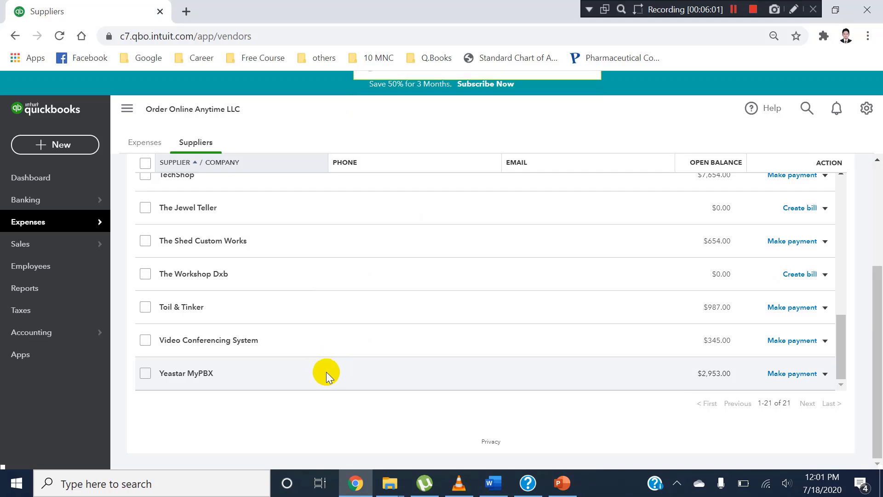
scroll(398, 320, up, 15)
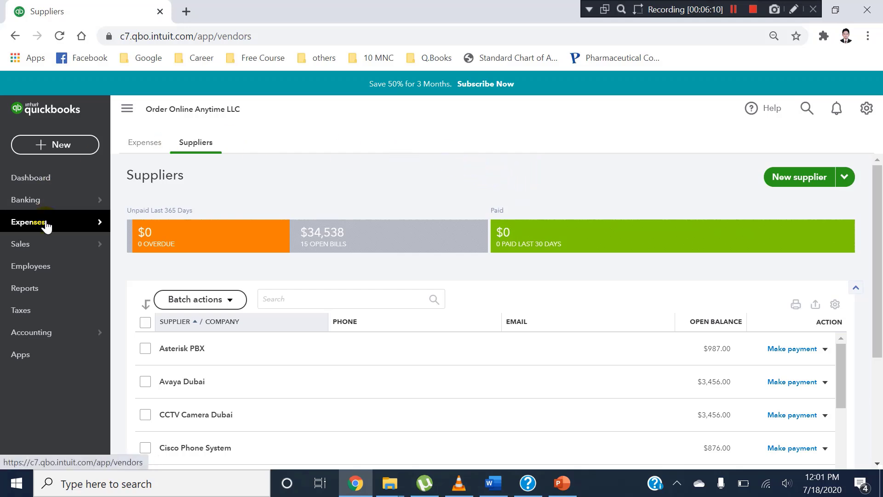
mouse_move(45, 226)
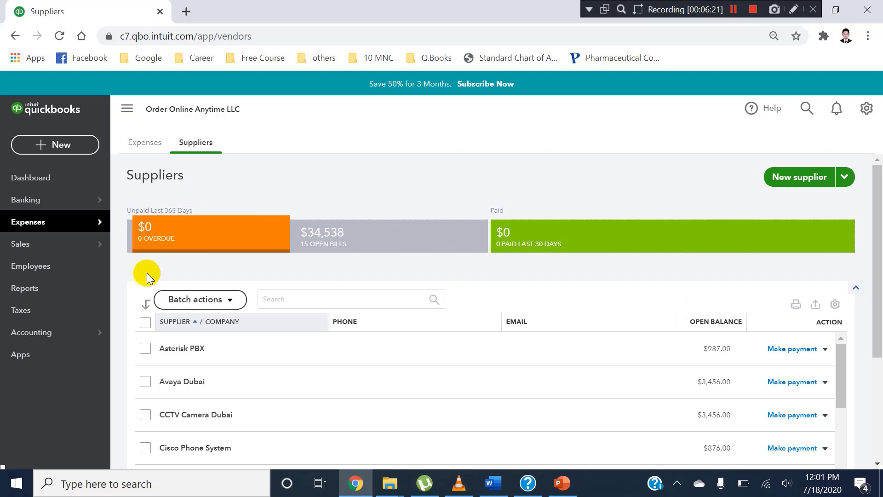
scroll(270, 376, down, 10)
scroll(270, 376, up, 10)
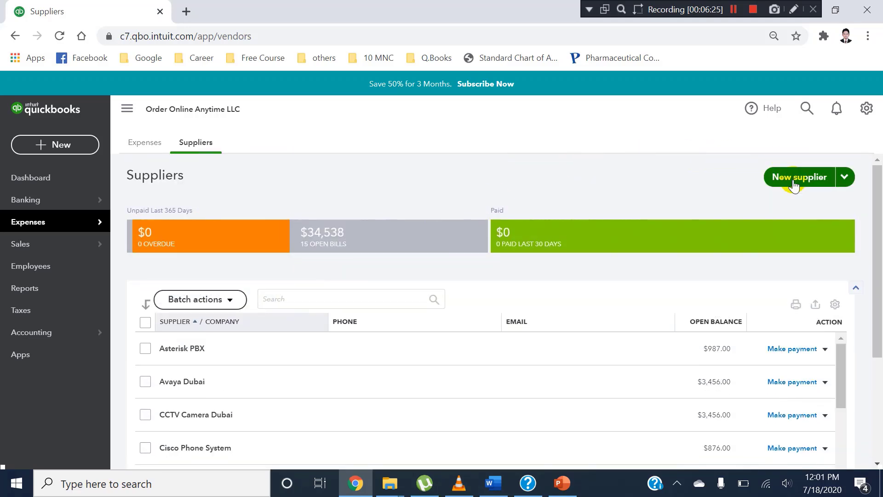
click(845, 179)
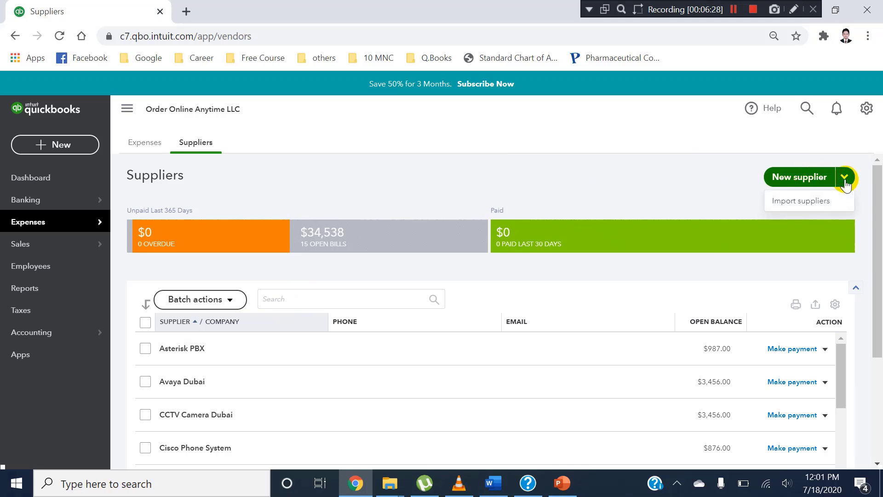
key(ctrl+alt+d)
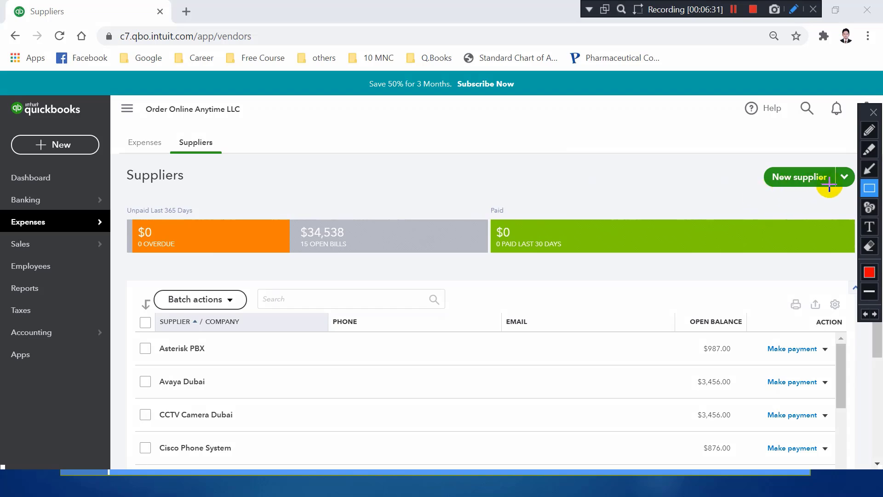
key(ctrl+alt+d)
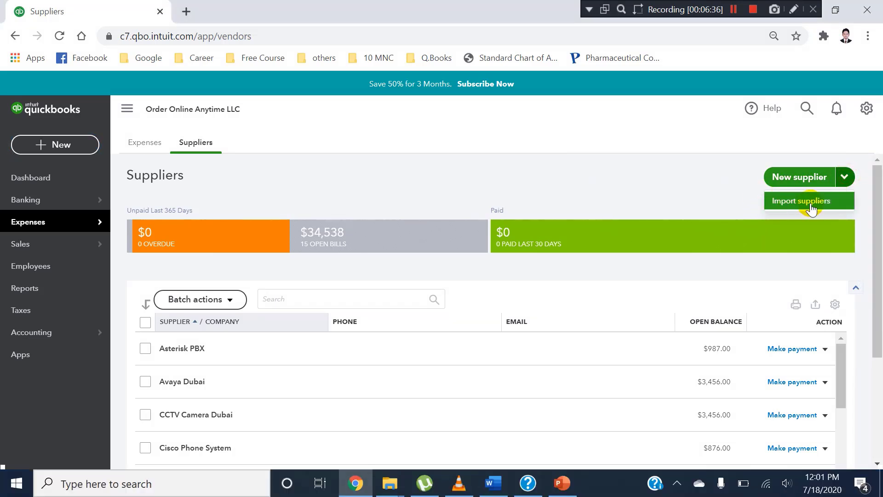
key(ctrl+alt+d)
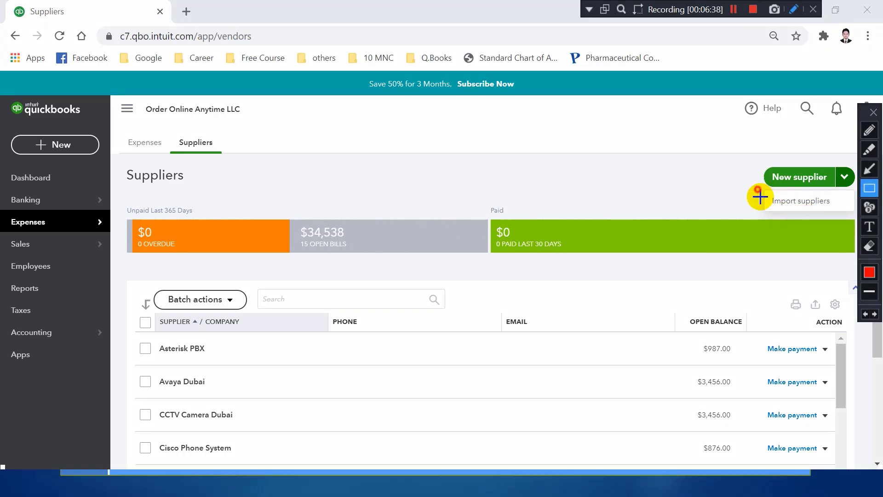
drag(758, 189, 841, 209)
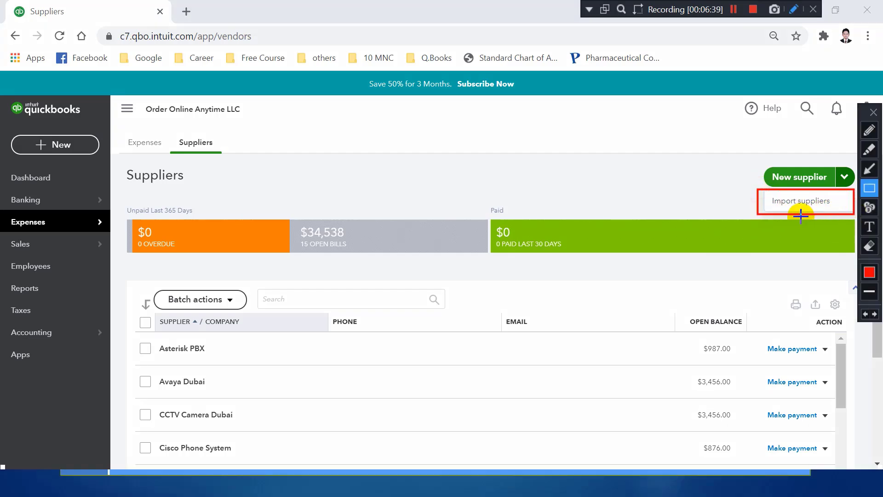
key(ctrl+alt+d)
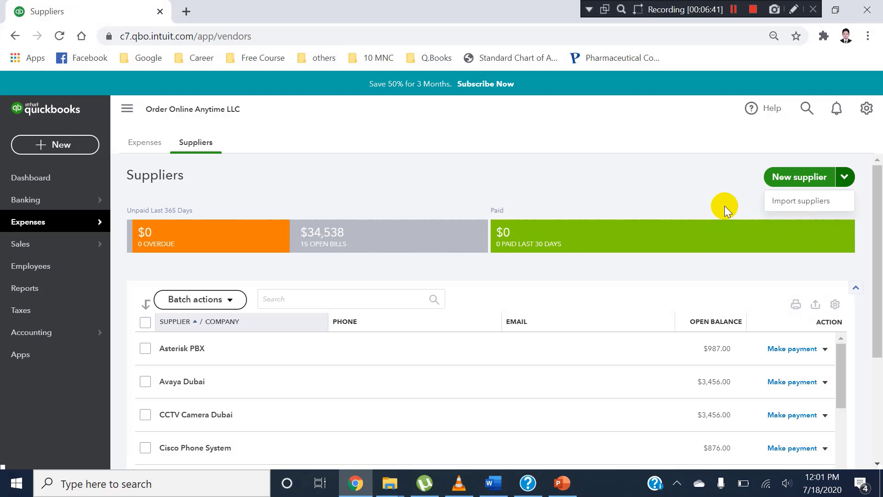
click(666, 195)
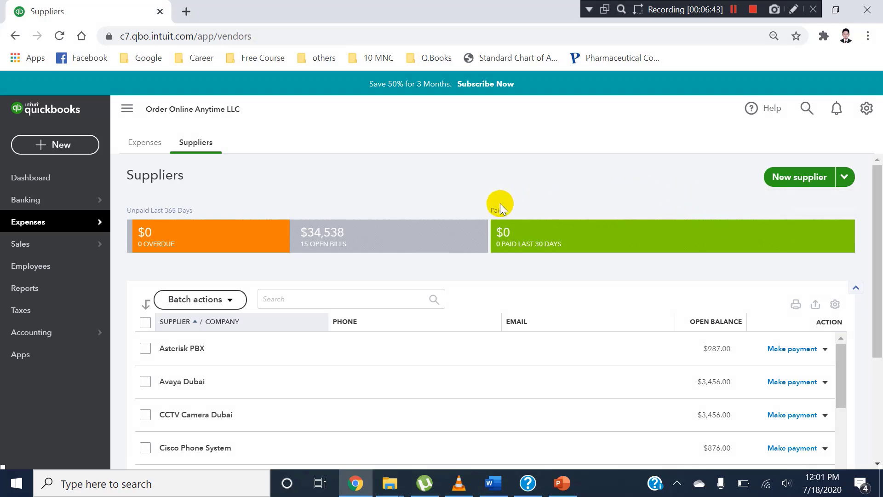
Examine the supplier list's contact columns, open balances and available actions for each supplier.
scroll(497, 220, down, 5)
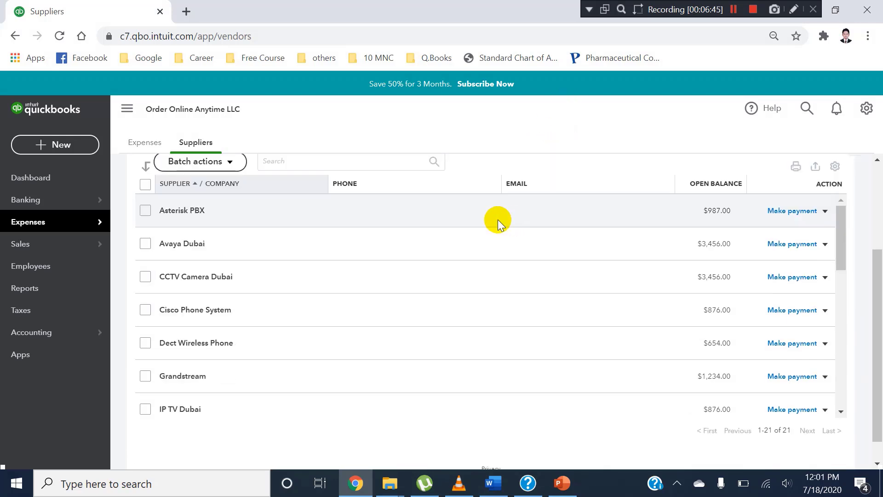
scroll(462, 301, up, 3)
scroll(365, 292, up, 3)
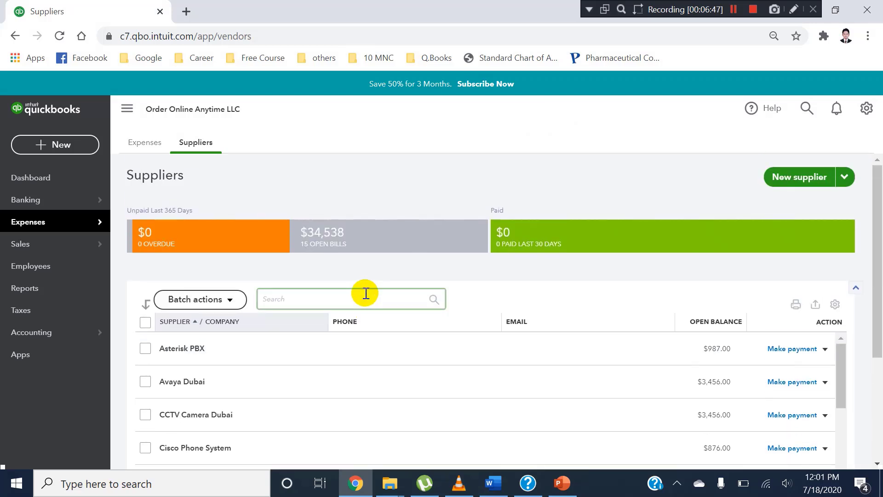
scroll(366, 294, down, 3)
scroll(365, 296, down, 3)
scroll(374, 322, up, 3)
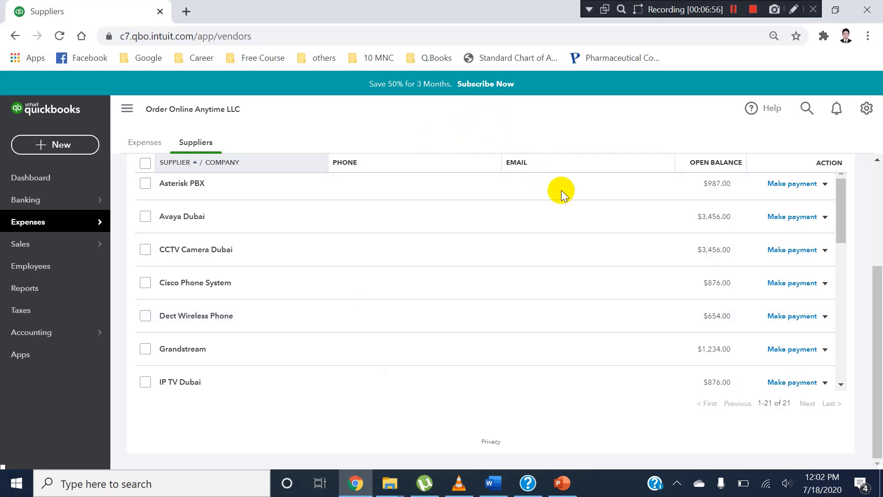
scroll(759, 305, down, 10)
scroll(763, 293, up, 10)
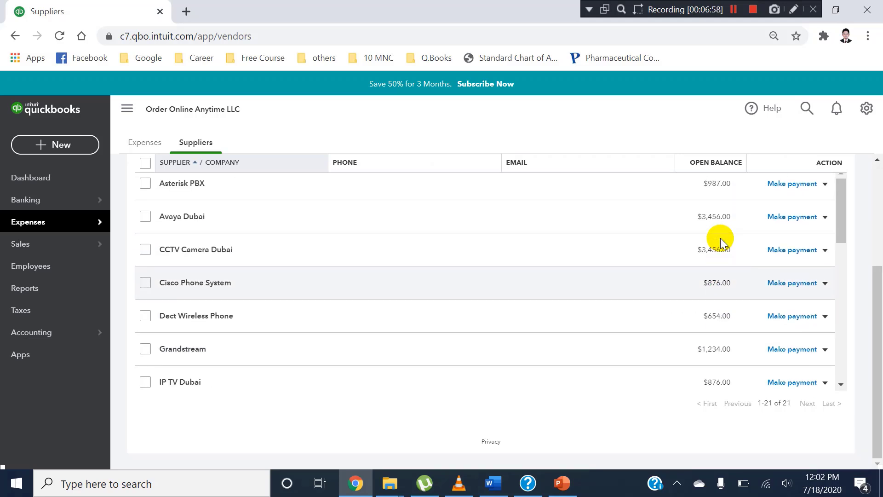